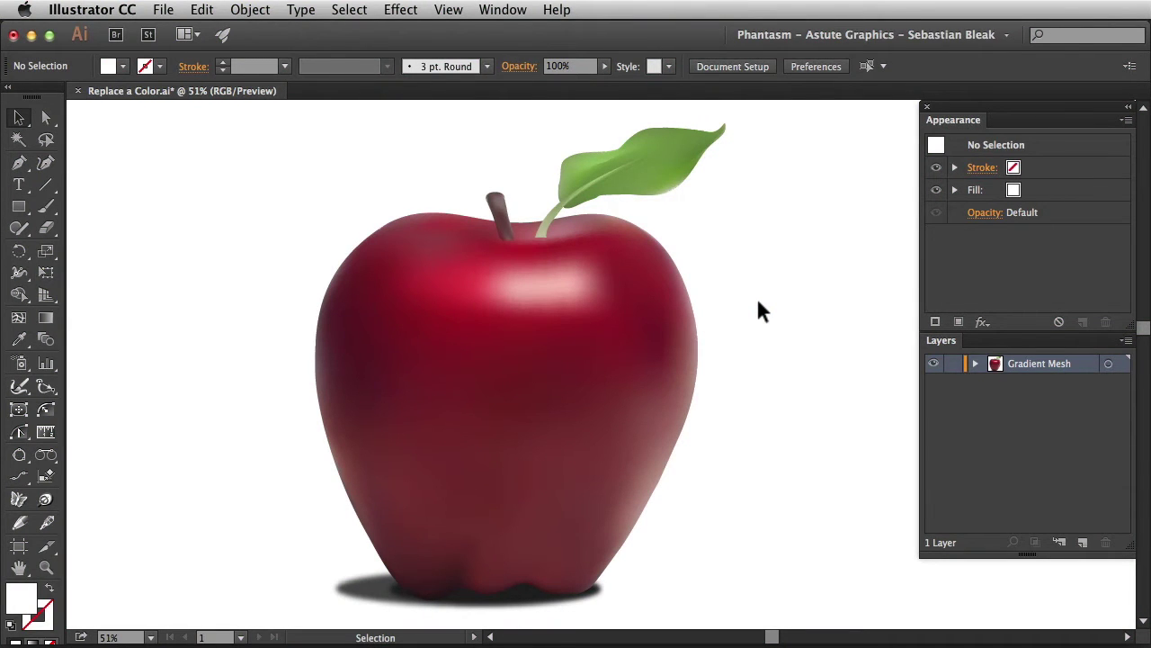
Switch to the Selection tool with V
key(v)
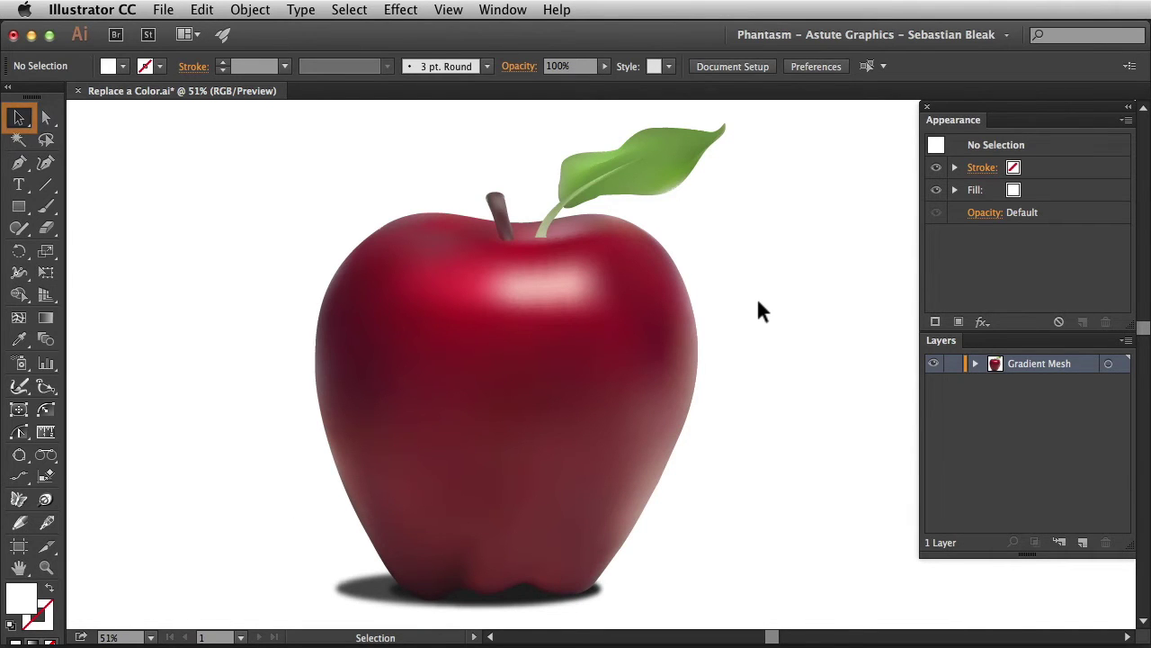
Select the apple group, enter Isolation Mode, and select the apple's gradient mesh
click(497, 318)
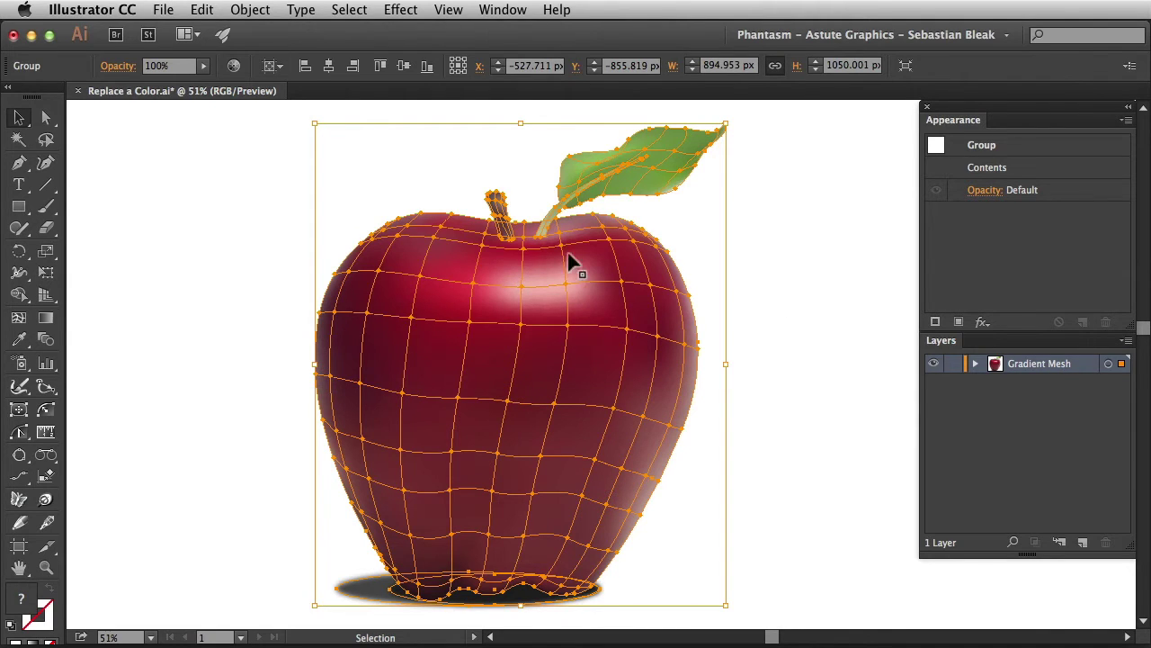
double_click(488, 354)
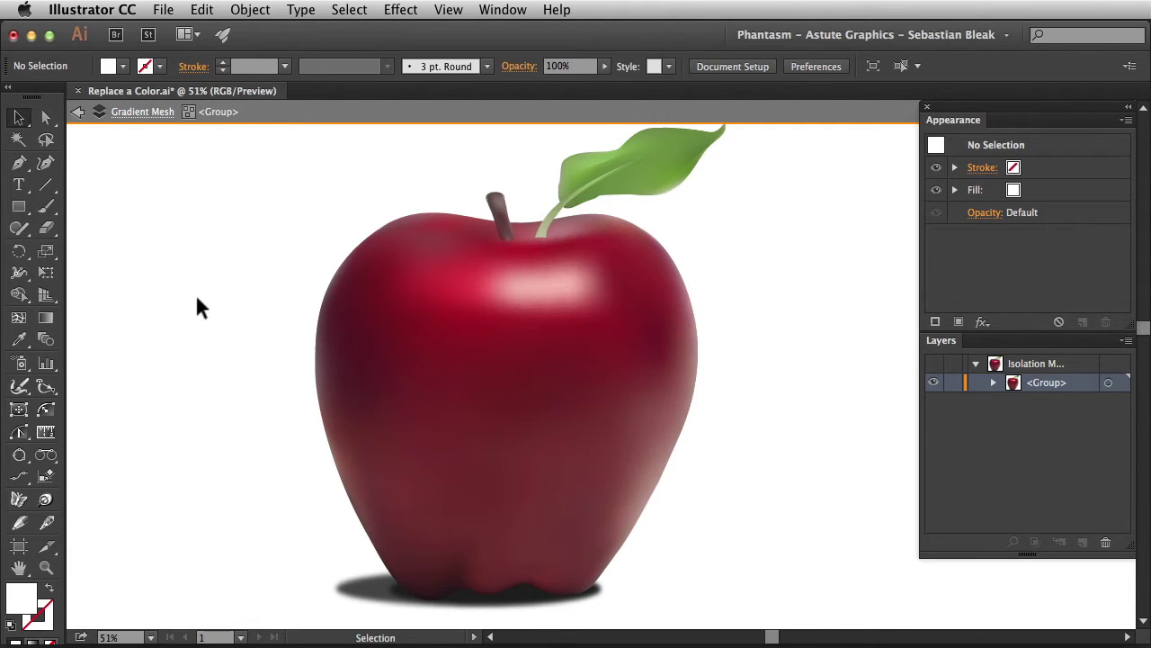
click(407, 312)
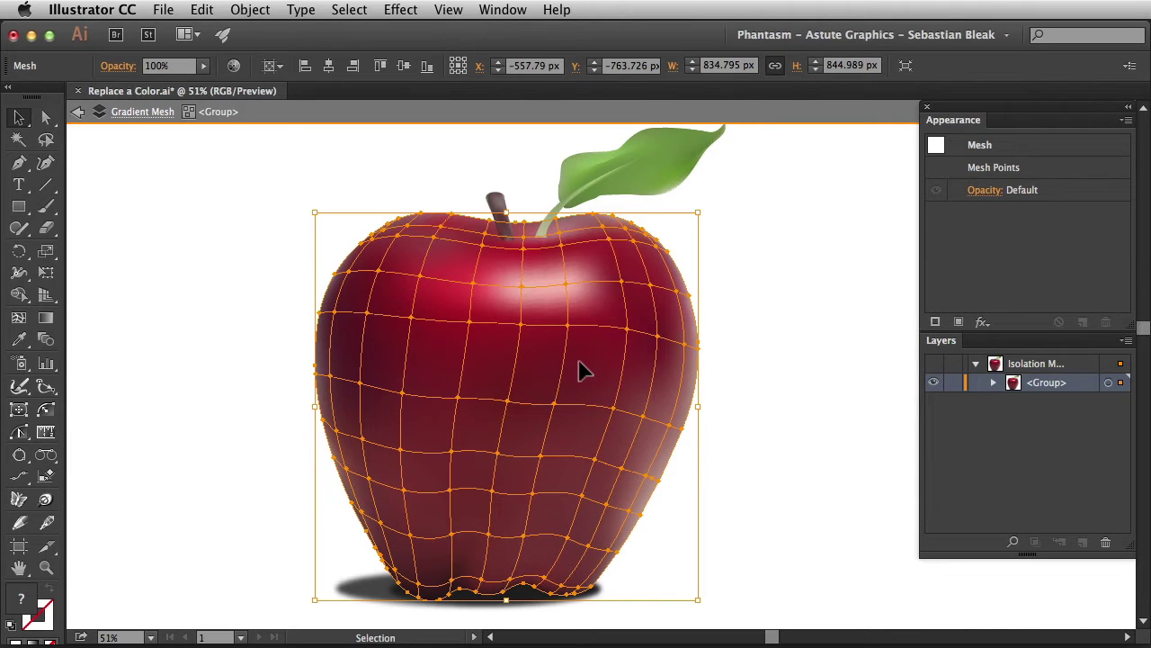
click(1032, 260)
Browse the Object > Filters > Phantasm filters and dismiss them without applying one
click(251, 10)
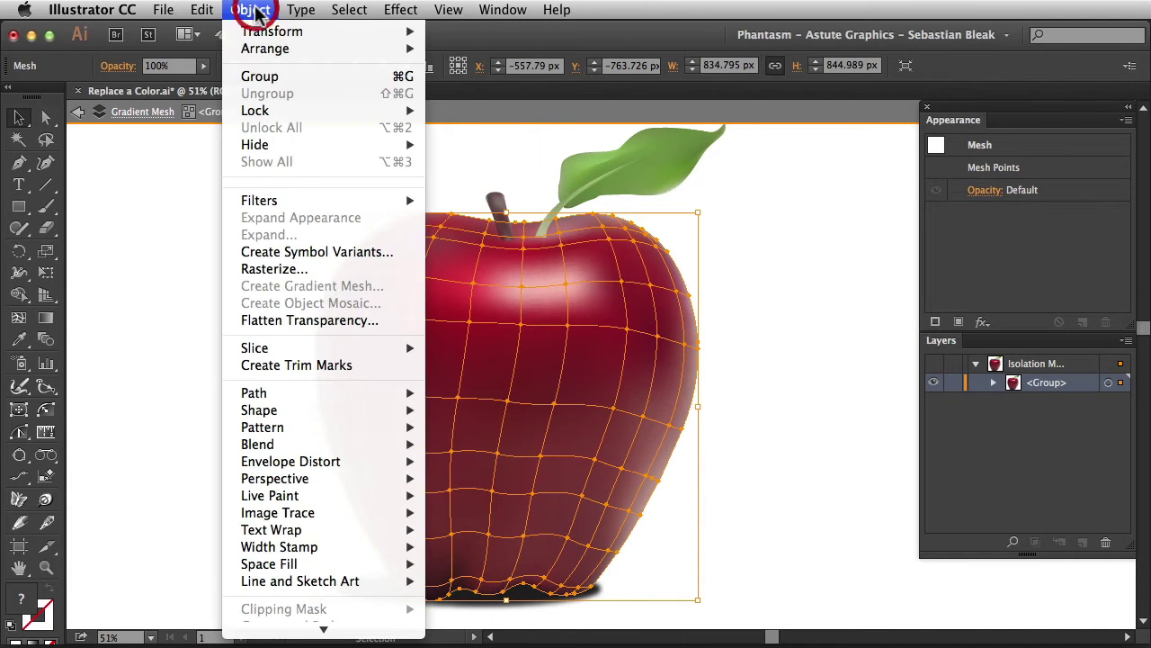
mouse_move(315, 207)
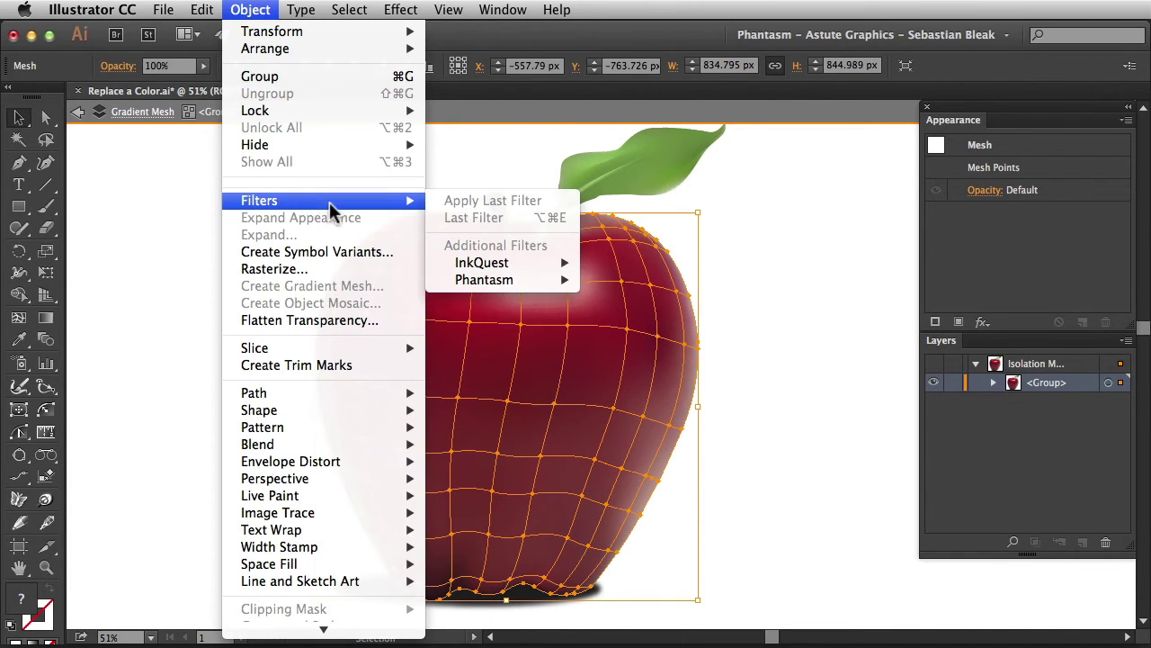
mouse_move(526, 287)
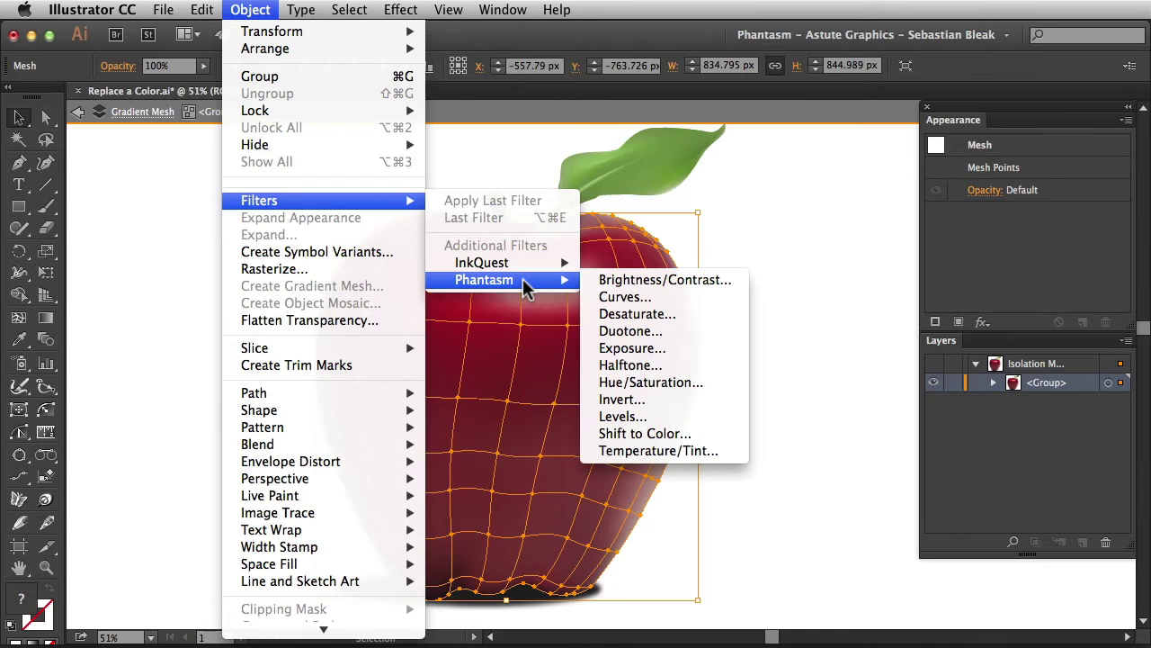
click(714, 434)
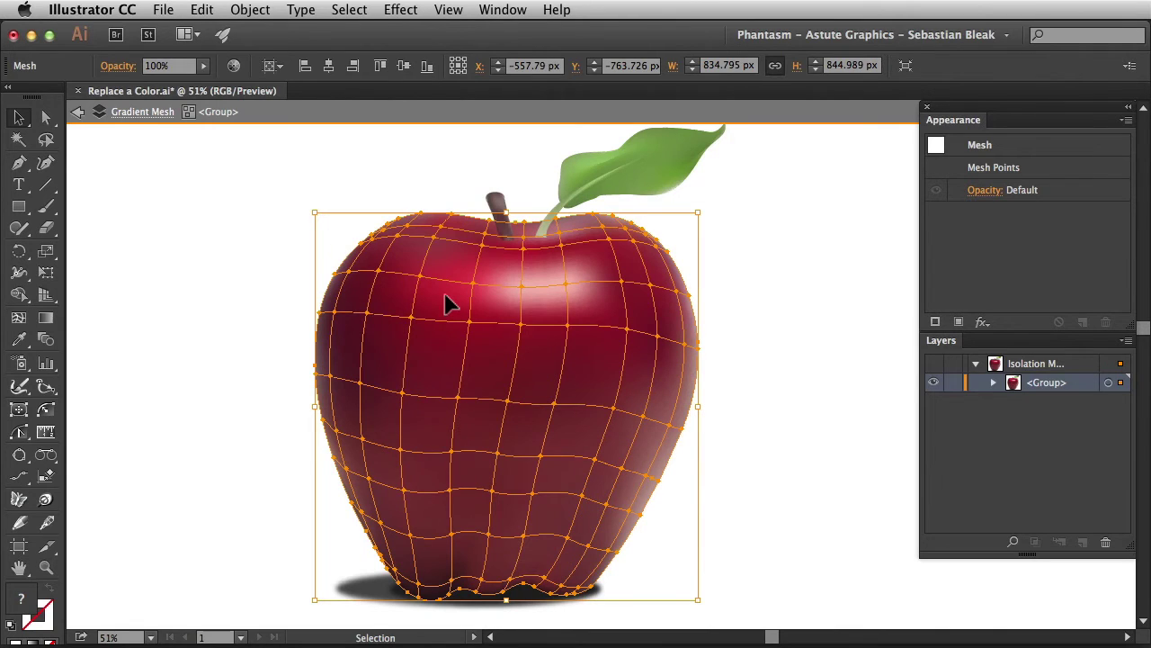
Open Effect > Phantasm > Shift to Color as a live effect on the apple mesh
click(401, 9)
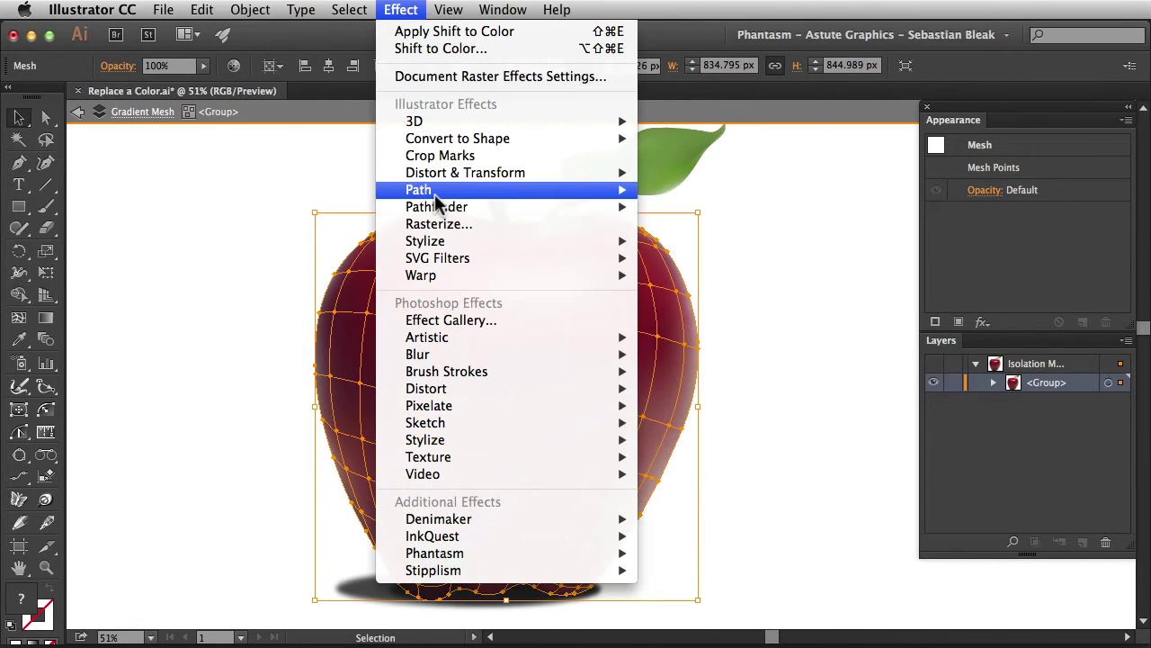
mouse_move(554, 553)
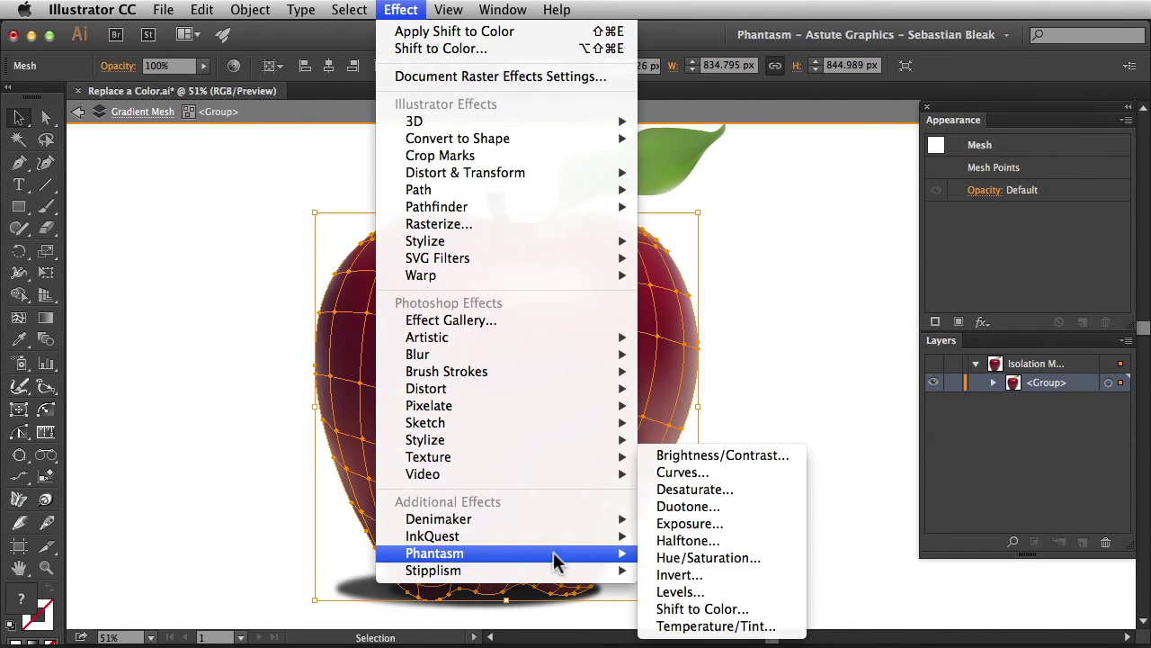
click(775, 610)
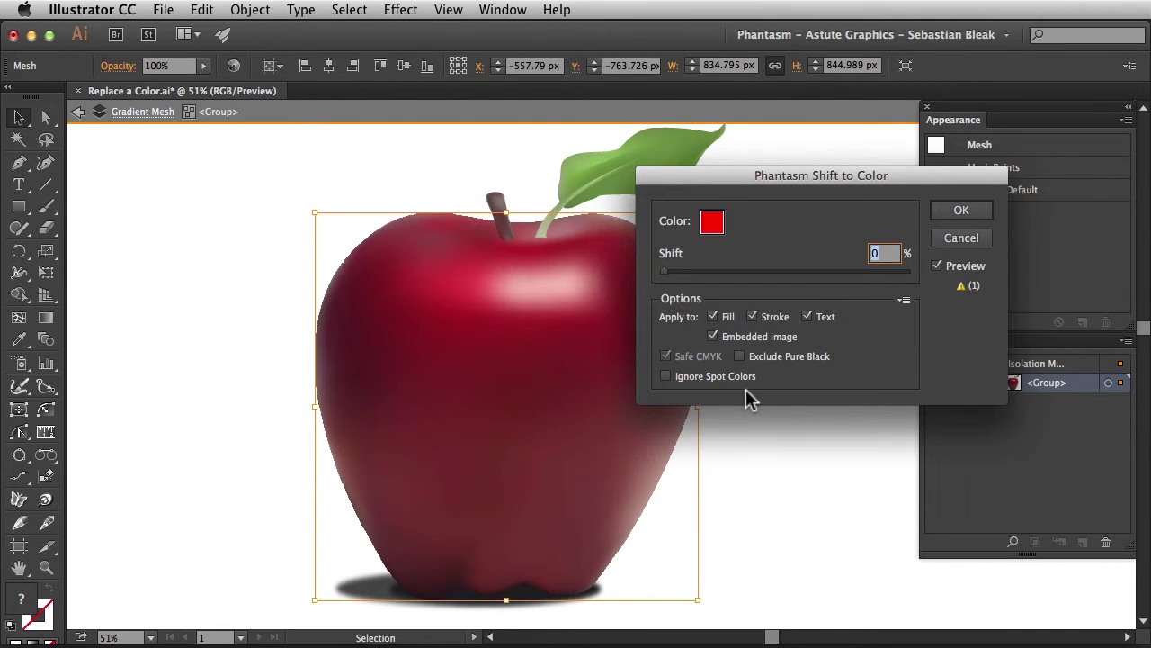
Set the Shift to Color target colour to bright green, hue 87° (90FF00)
click(711, 223)
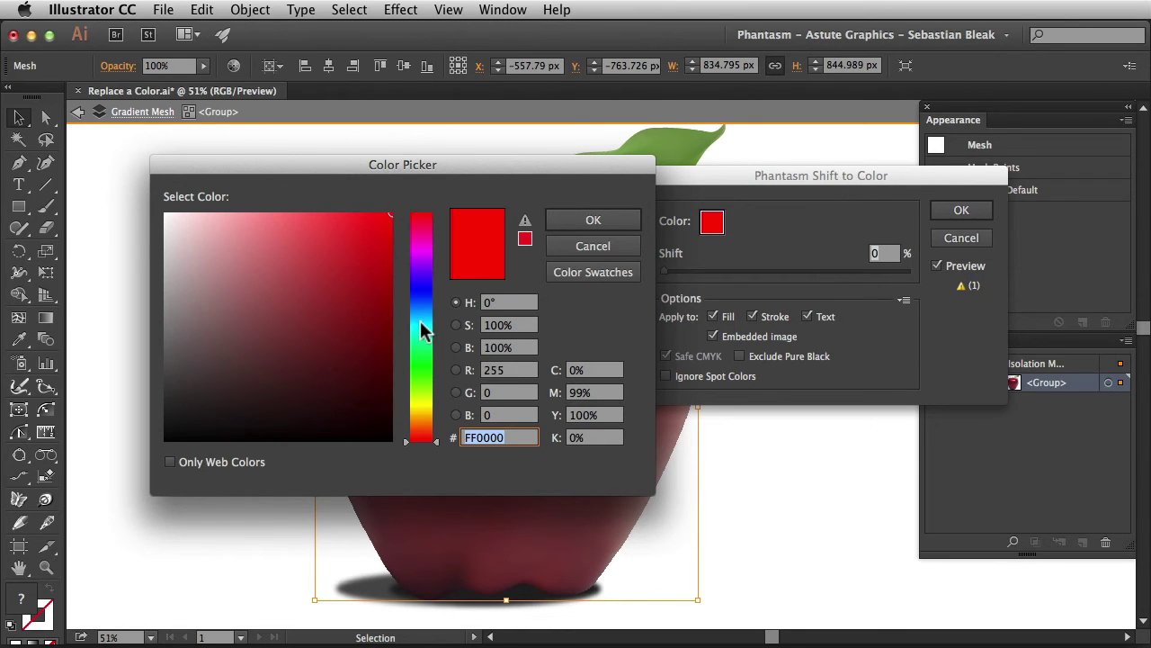
click(456, 303)
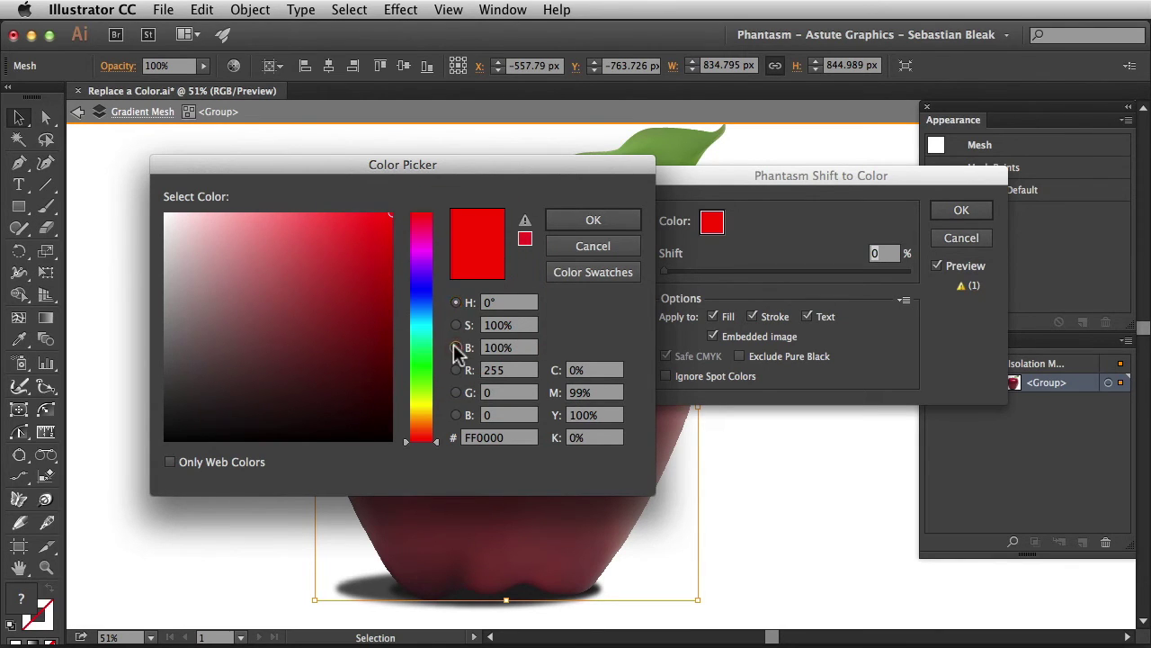
click(456, 348)
click(456, 393)
click(456, 415)
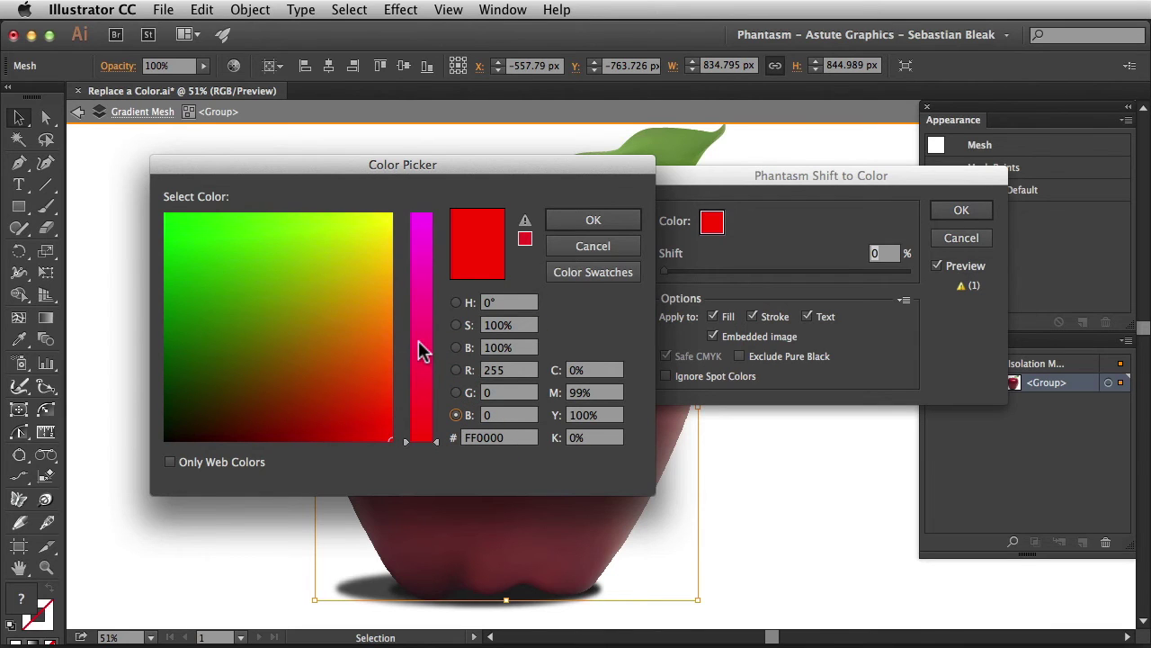
click(456, 303)
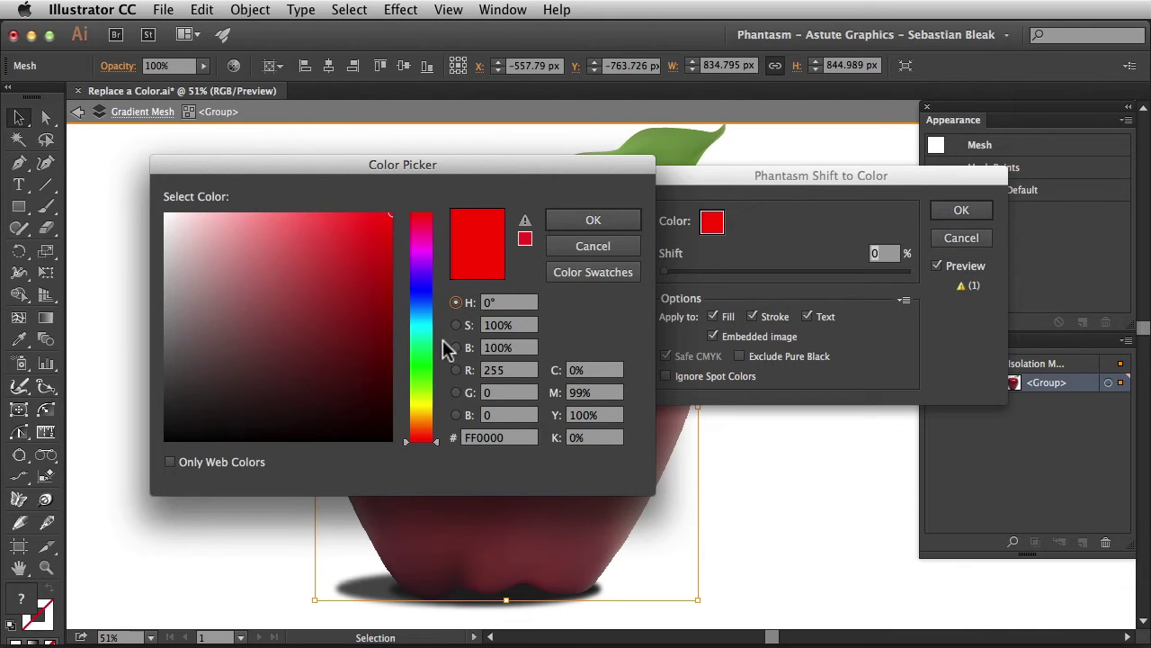
click(421, 387)
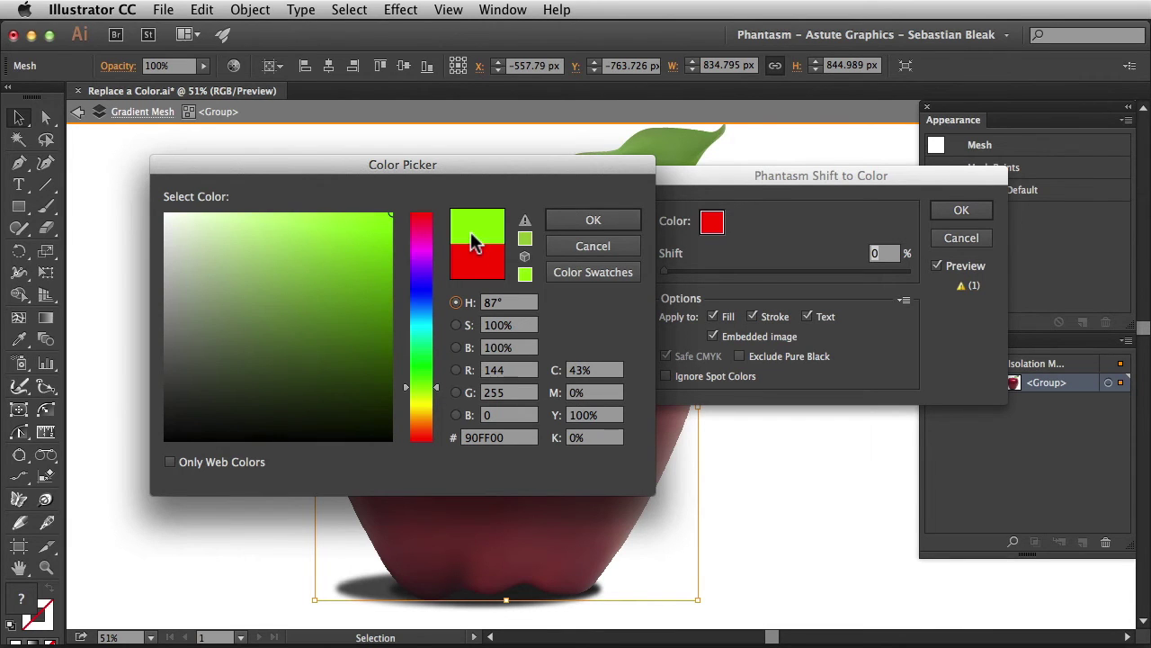
click(567, 222)
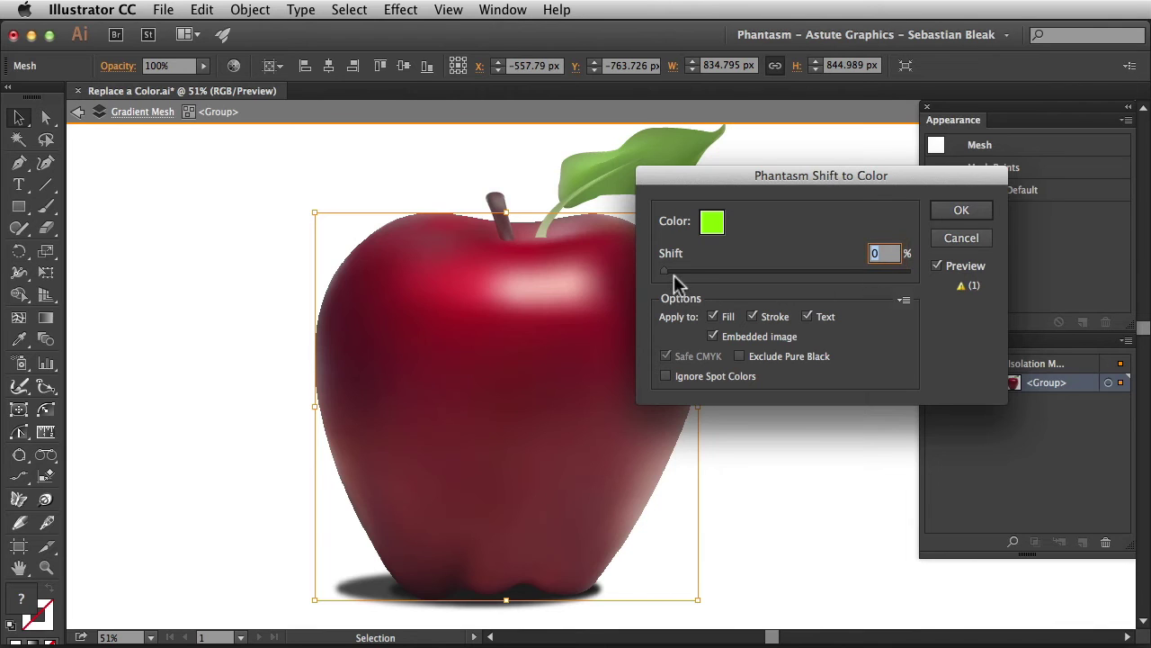
Set the Shift amount to 50% so the apple previews green
drag(670, 273, 713, 275)
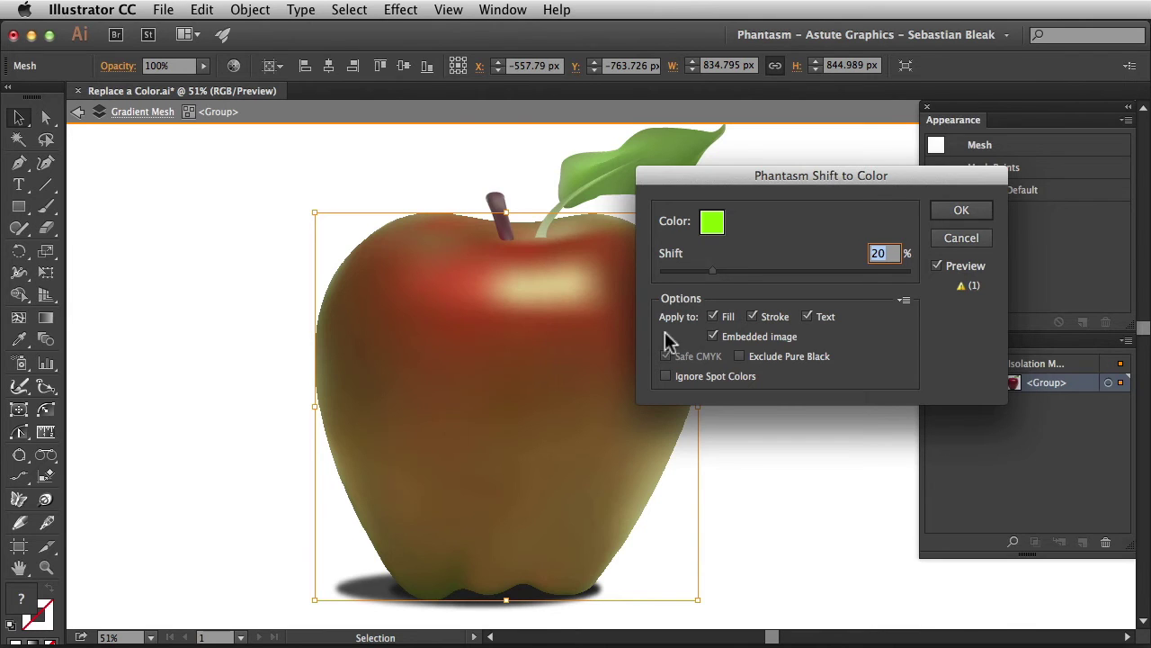
click(889, 255)
click(827, 256)
text(50)
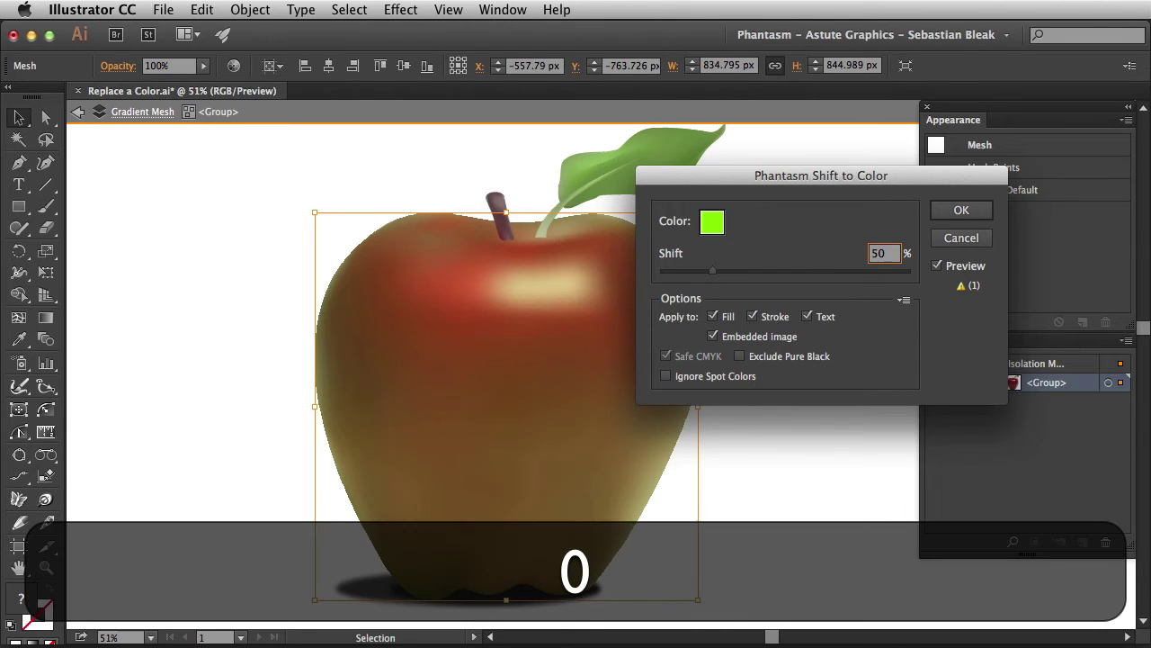
key(Tab)
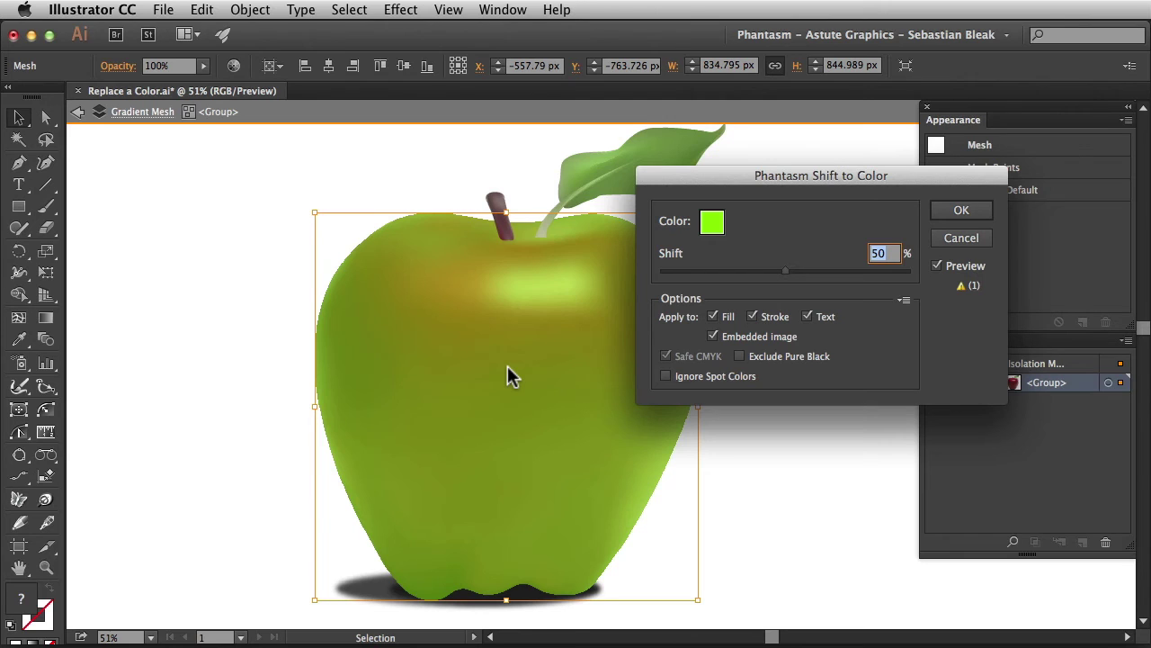
Apply the 50% green Shift to Color effect, exit Isolation Mode, and deselect the apple
click(947, 214)
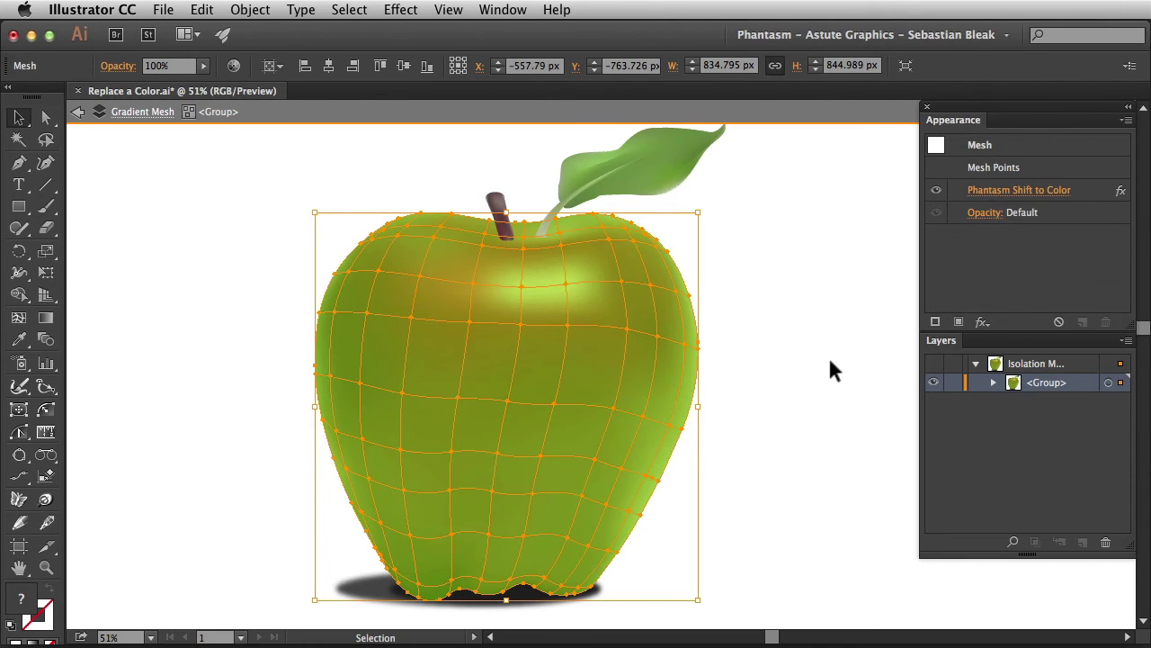
click(744, 277)
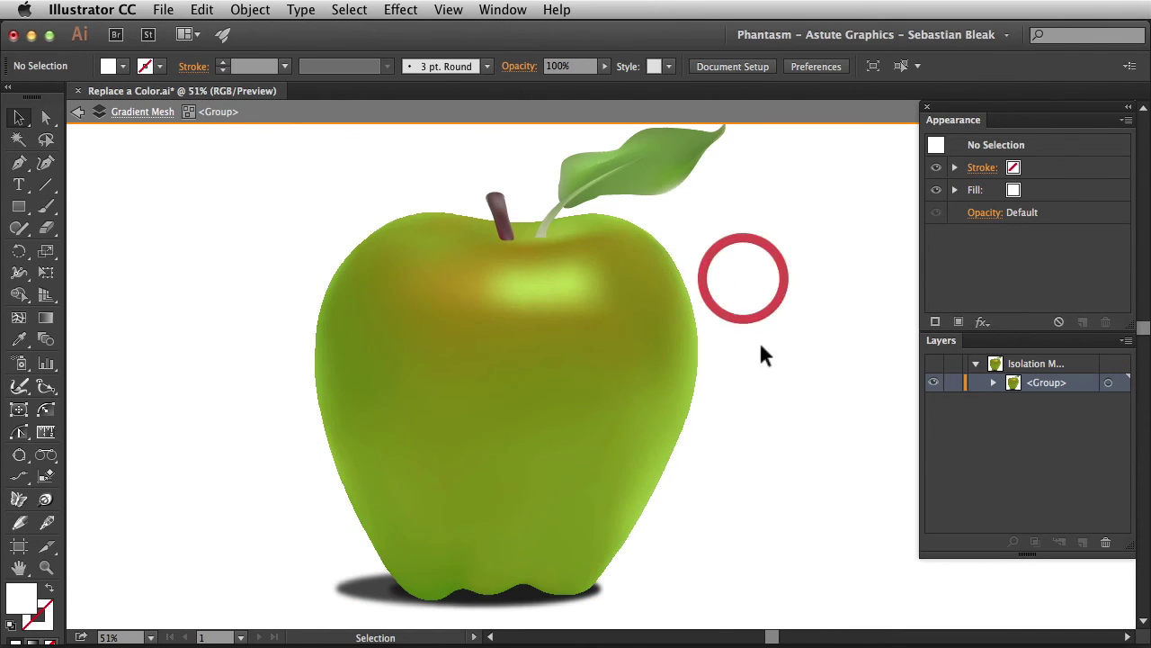
double_click(227, 217)
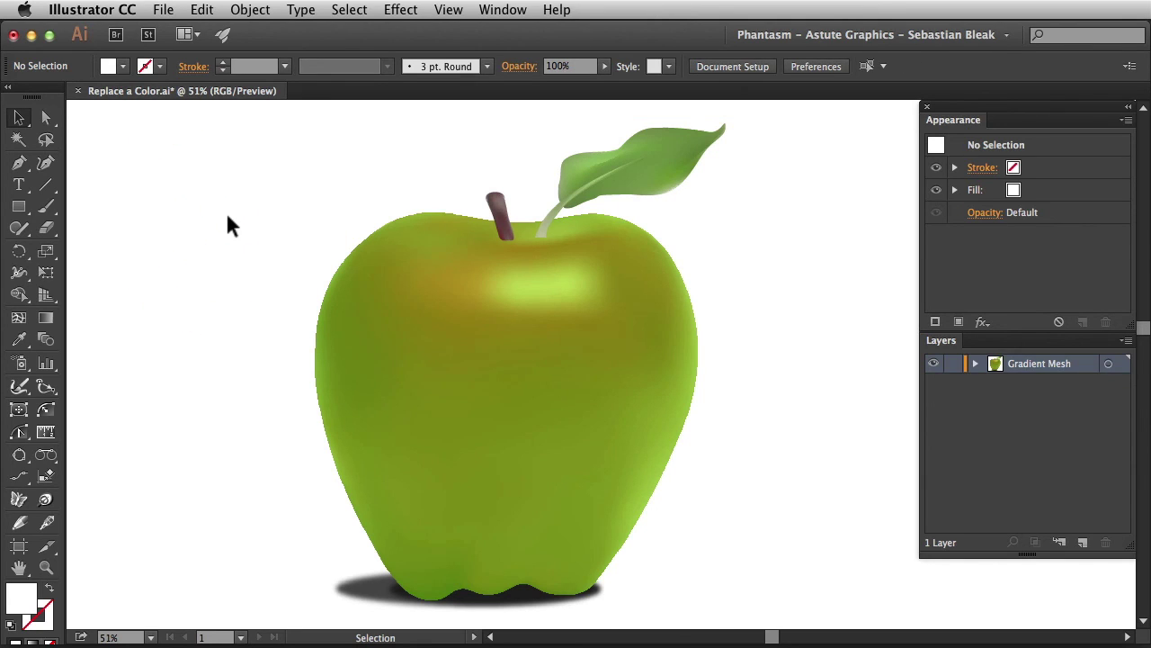
click(416, 347)
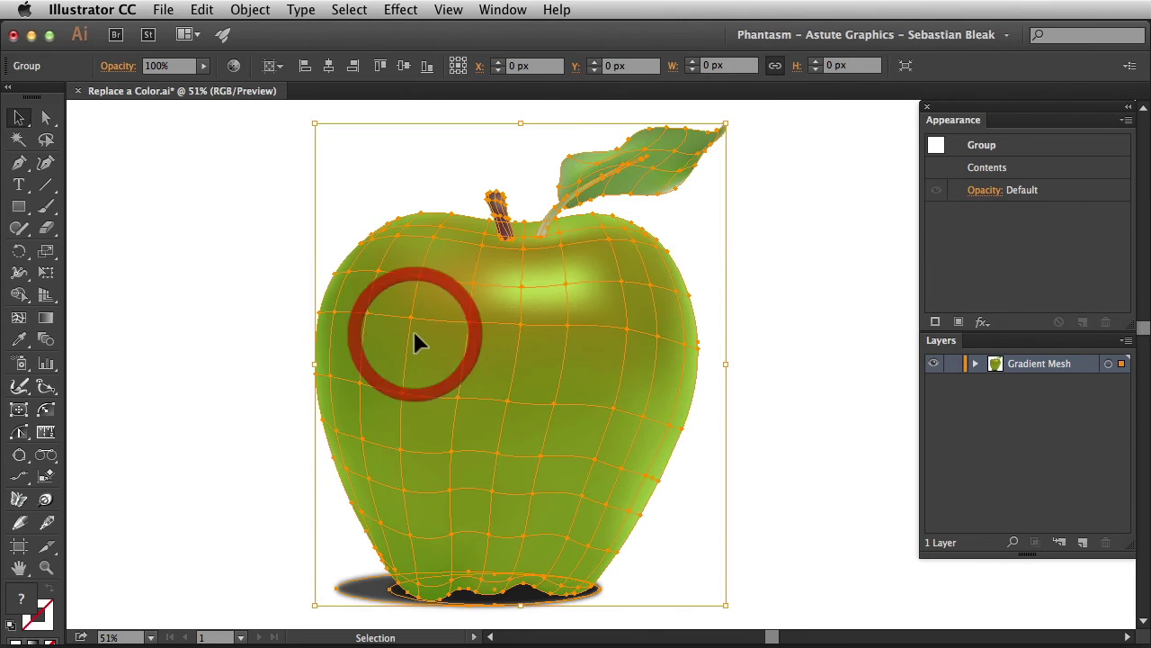
click(1002, 249)
click(841, 308)
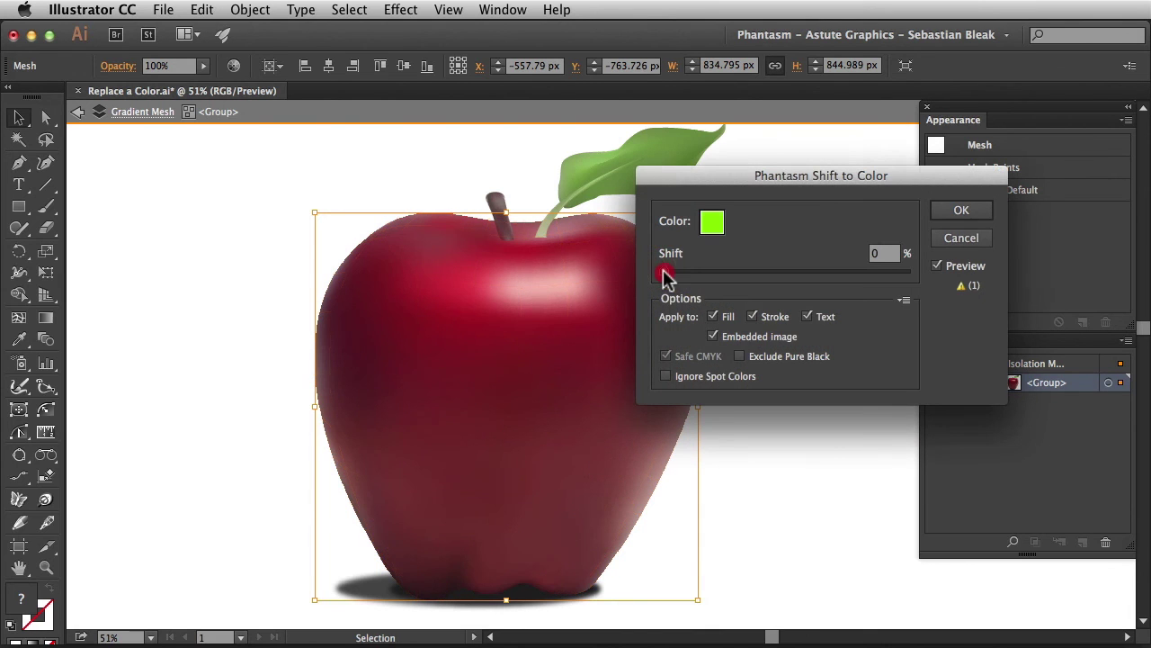
Drag the Temperature/Tint Tint slider to 63, turning the apple olive-green
drag(663, 275, 710, 277)
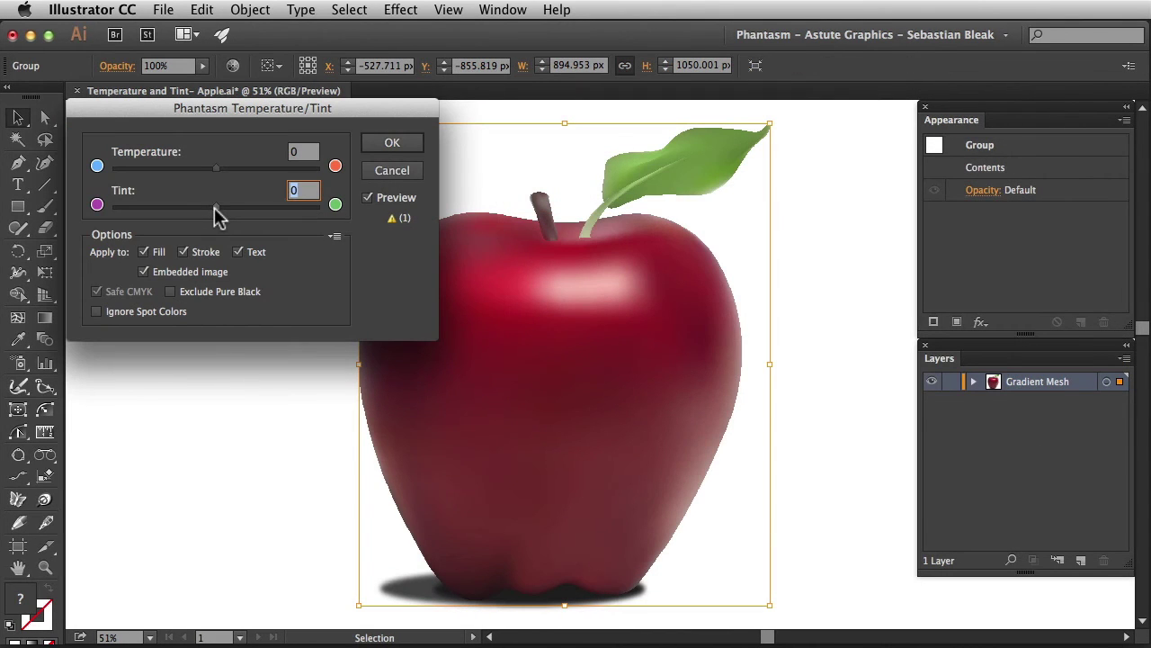
drag(218, 212, 277, 231)
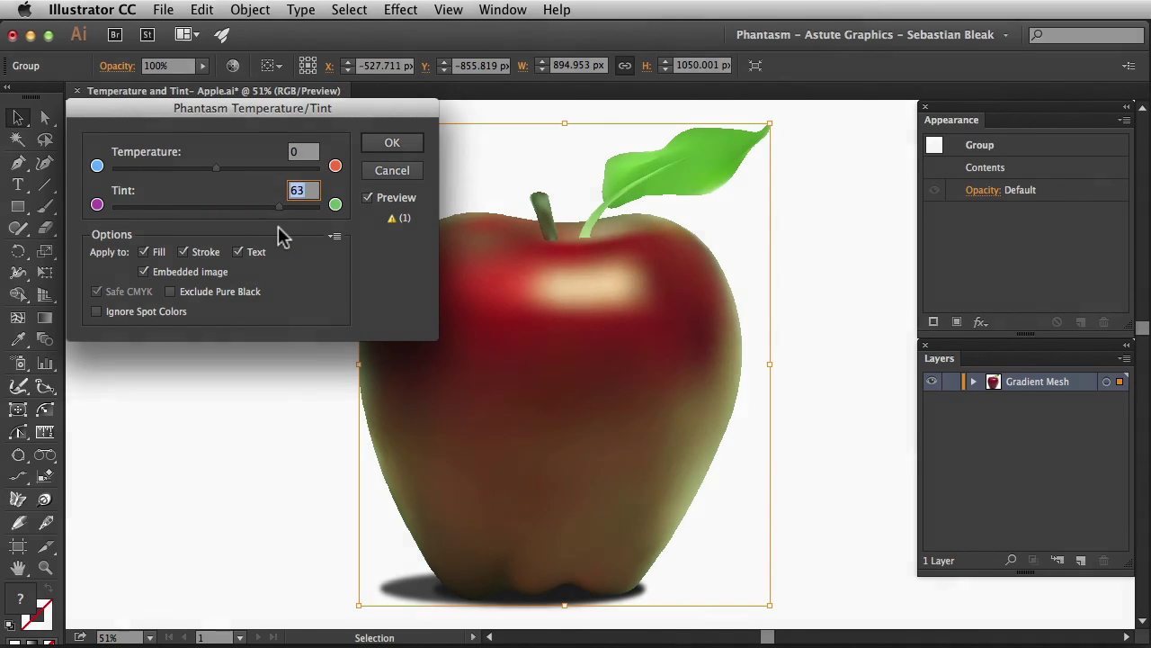